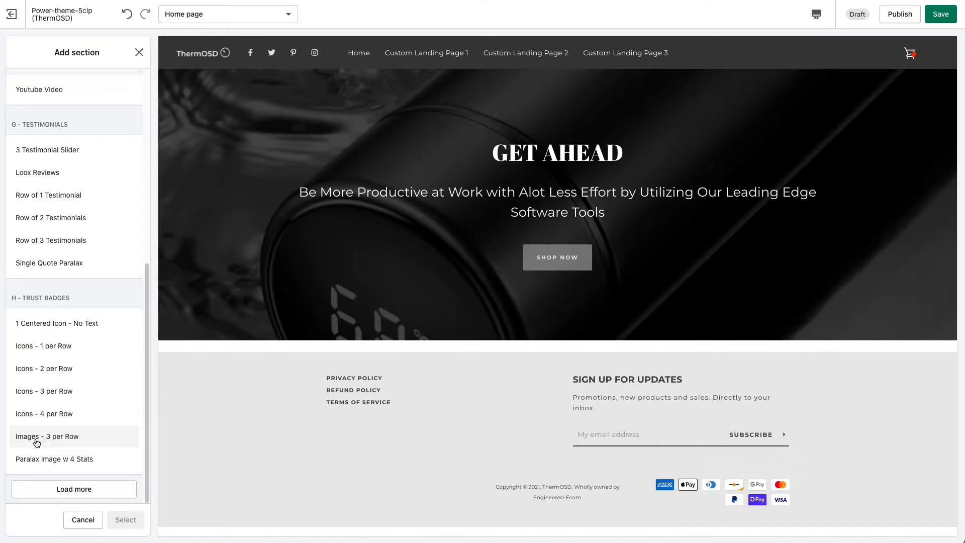
Add the Images - 3 per Row trust badge section to the home page and insert a Row of 3 Images block.
left_click(96, 442)
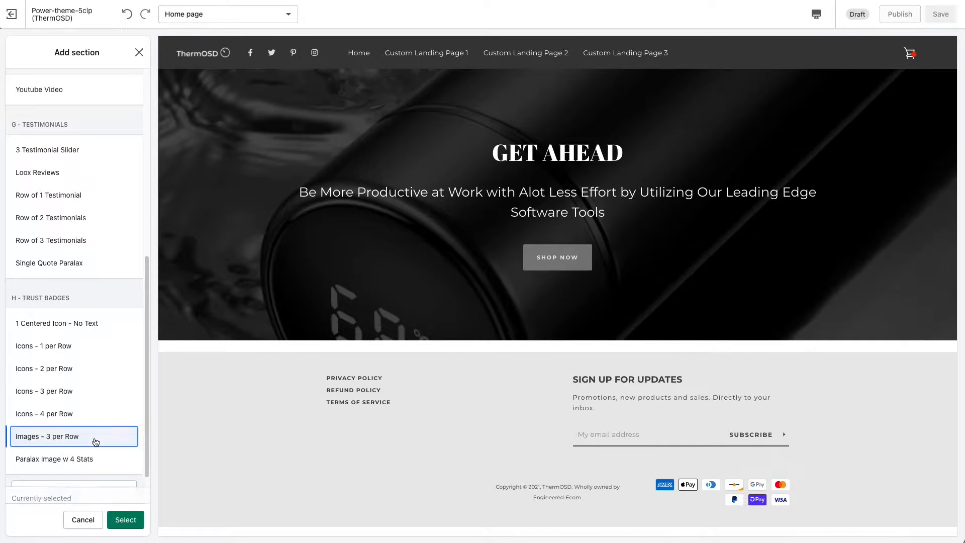
left_click(126, 520)
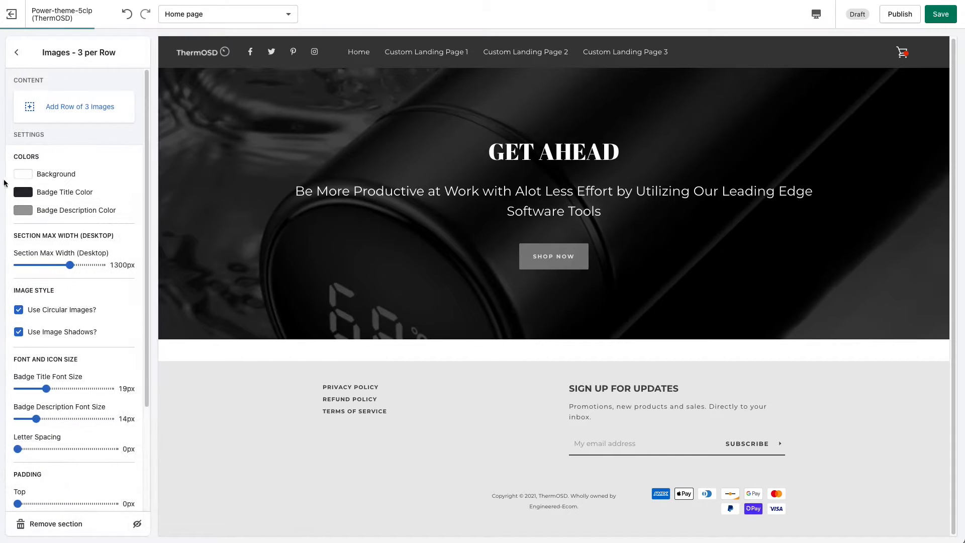
left_click(44, 107)
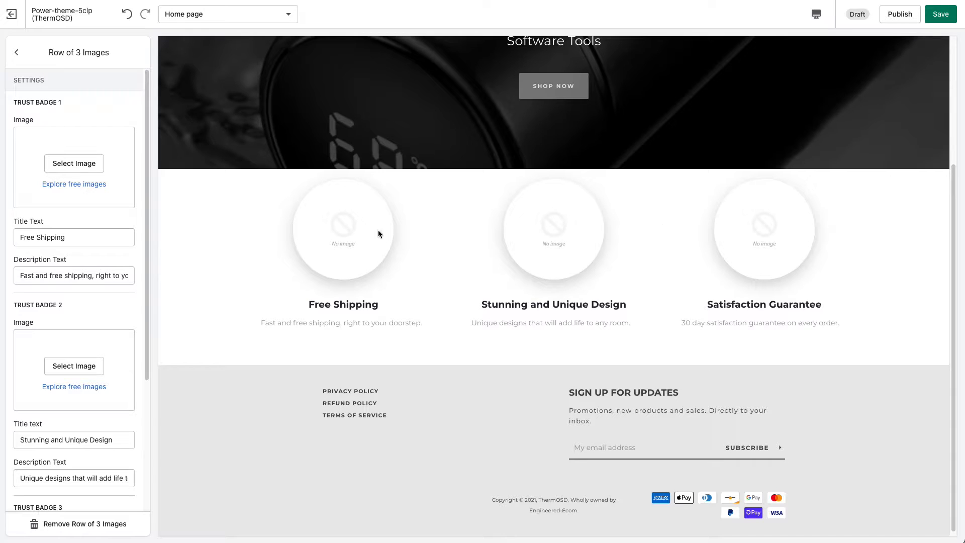
Set Trust Badge 1's image to the upper library photo of a hand holding the bottle's temperature-display lid.
left_click(90, 166)
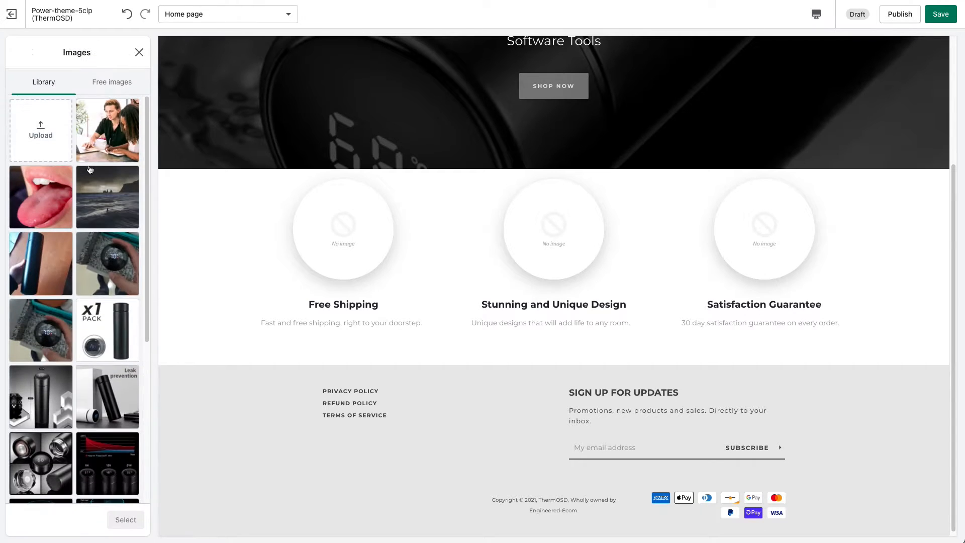
left_click(111, 265)
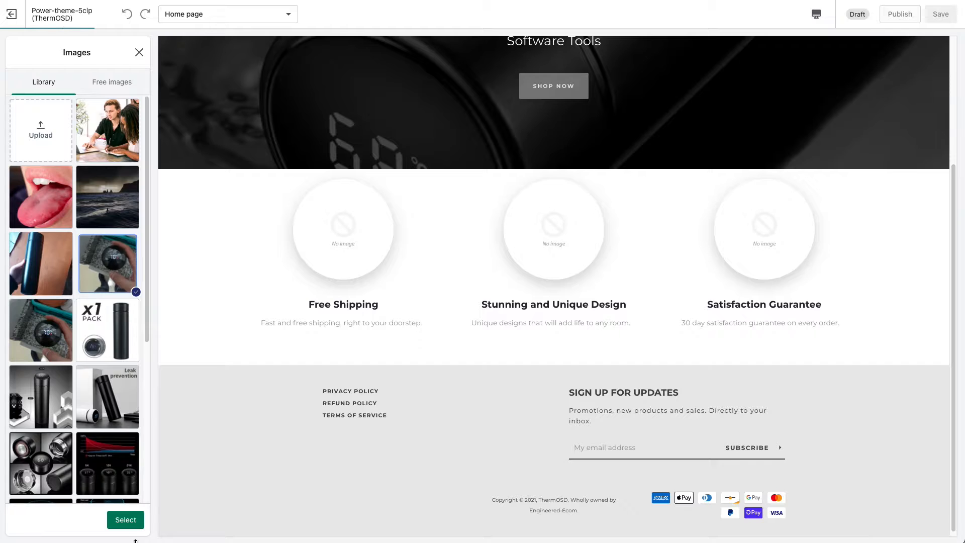
left_click(129, 523)
left_click(17, 52)
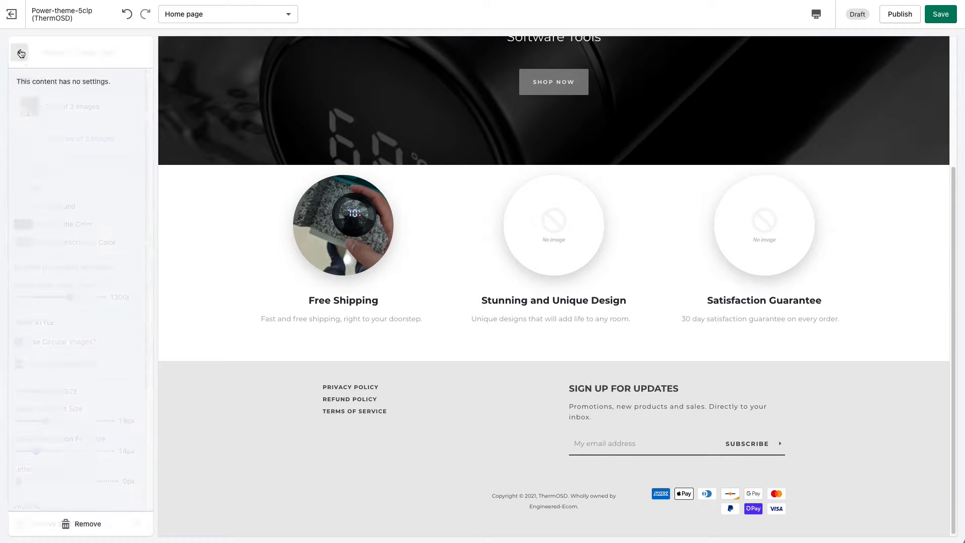
left_click(76, 112)
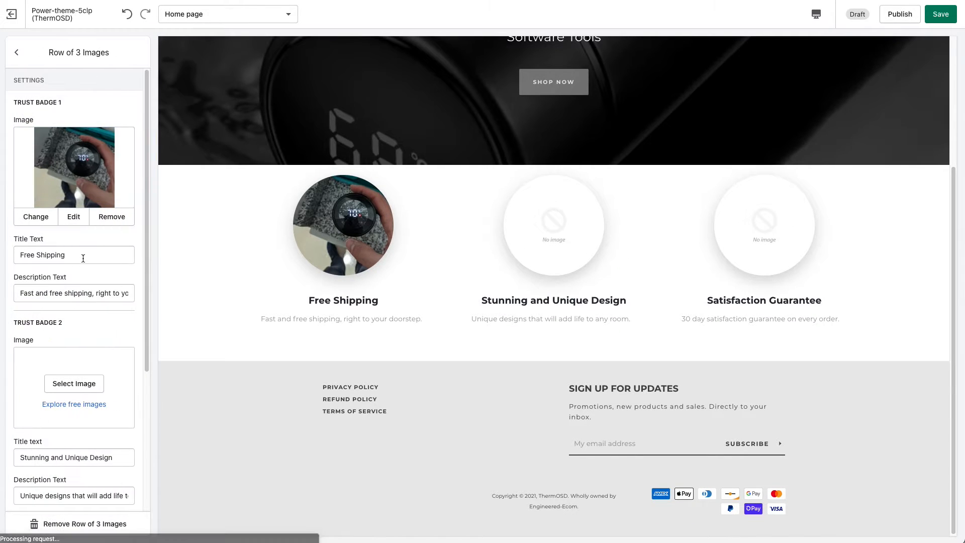
Set Trust Badge 2's image to the library photo of the black bottle standing on a grey background.
scroll(134, 362, "down", 3)
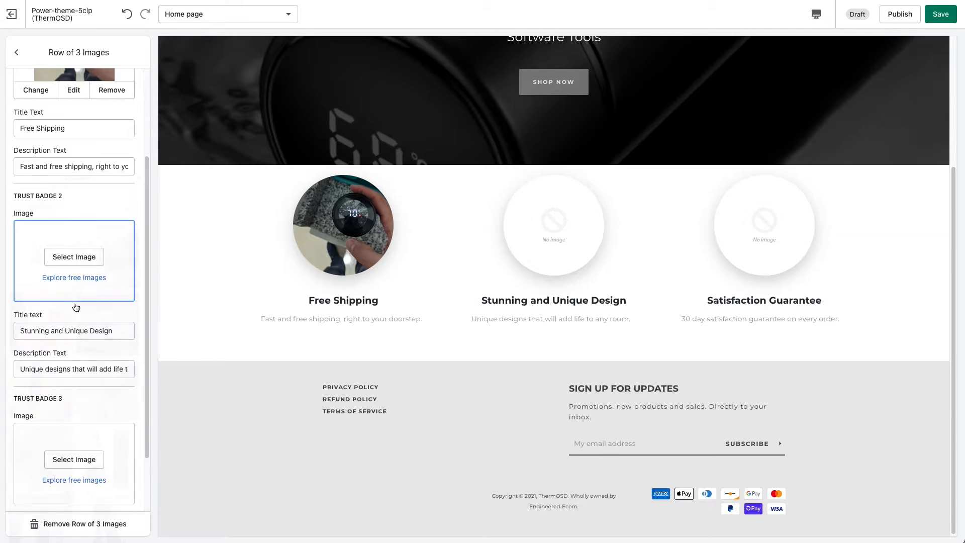
left_click(65, 255)
left_click(65, 376)
left_click(126, 520)
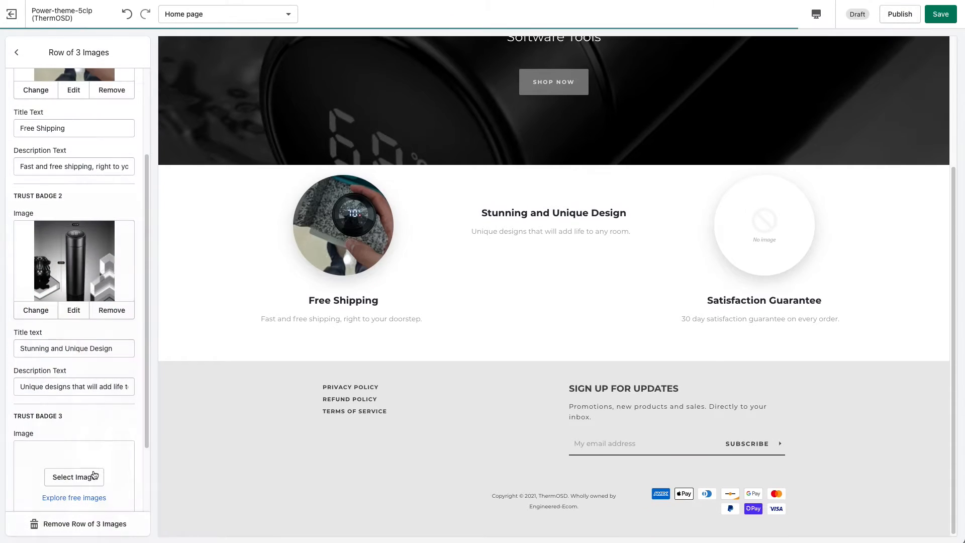
Set Trust Badge 3's image to the black library picture with the red and blue temperature chart.
scroll(69, 463, "down", 2)
left_click(71, 381)
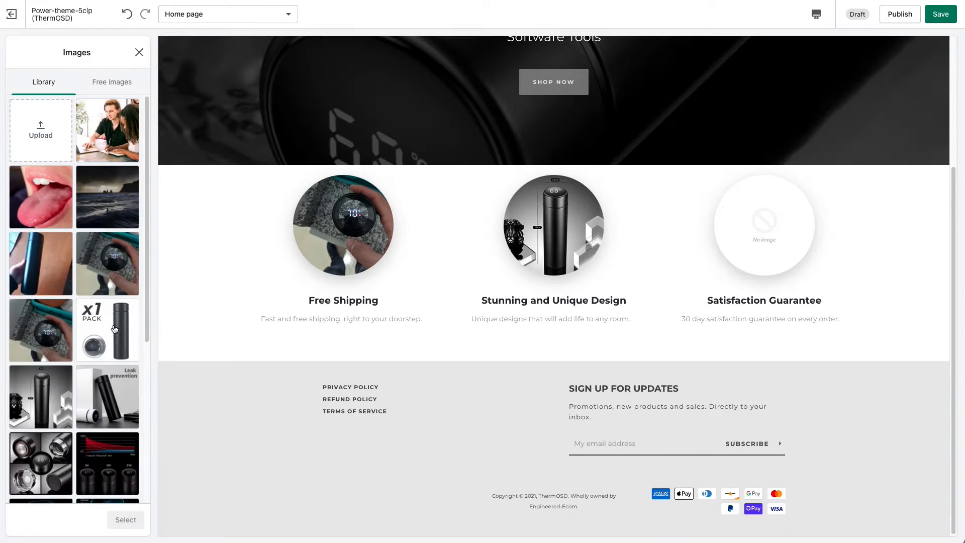
scroll(110, 352, "down", 1)
left_click(108, 434)
left_click(125, 520)
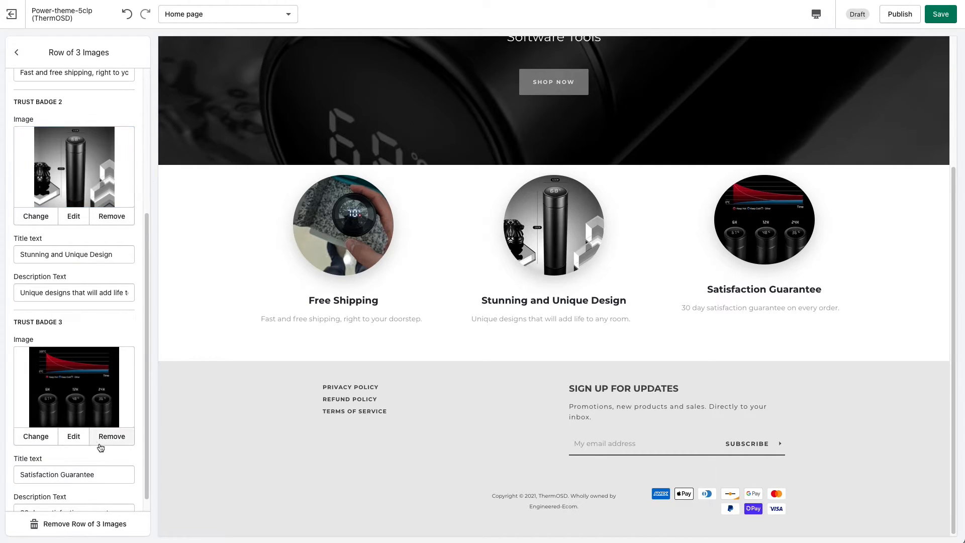
Change Trust Badge 3's image to the square four-panel collage of bottle parts with the lid in the centre.
left_click(42, 437)
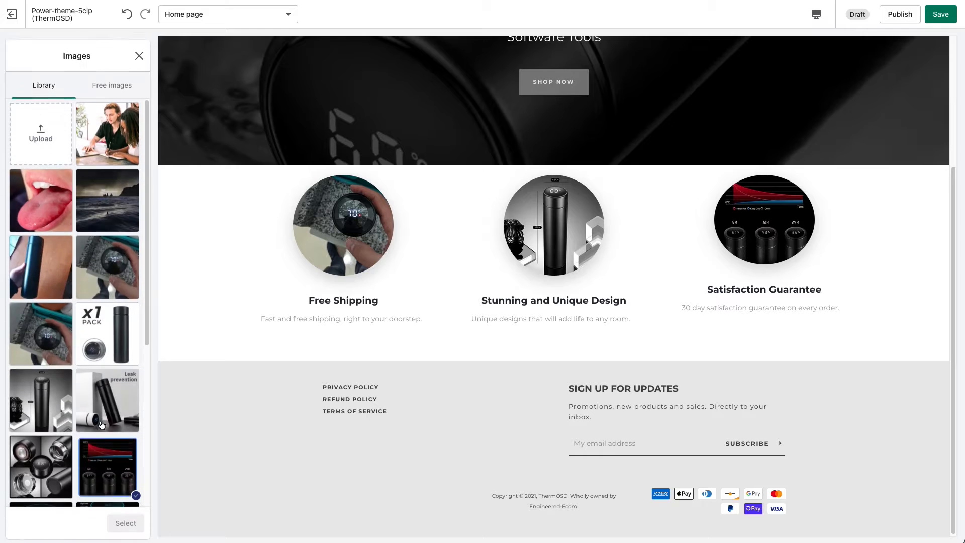
left_click(53, 463)
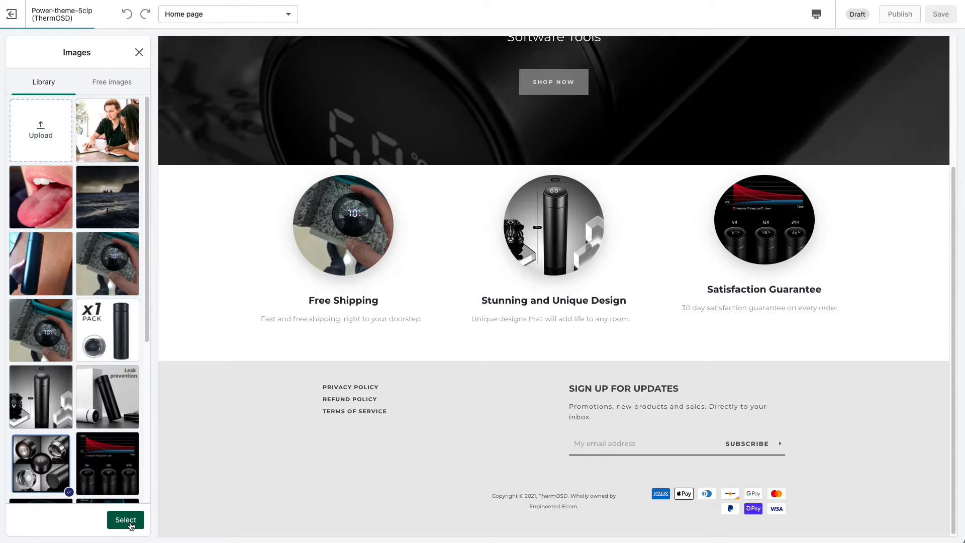
left_click(126, 520)
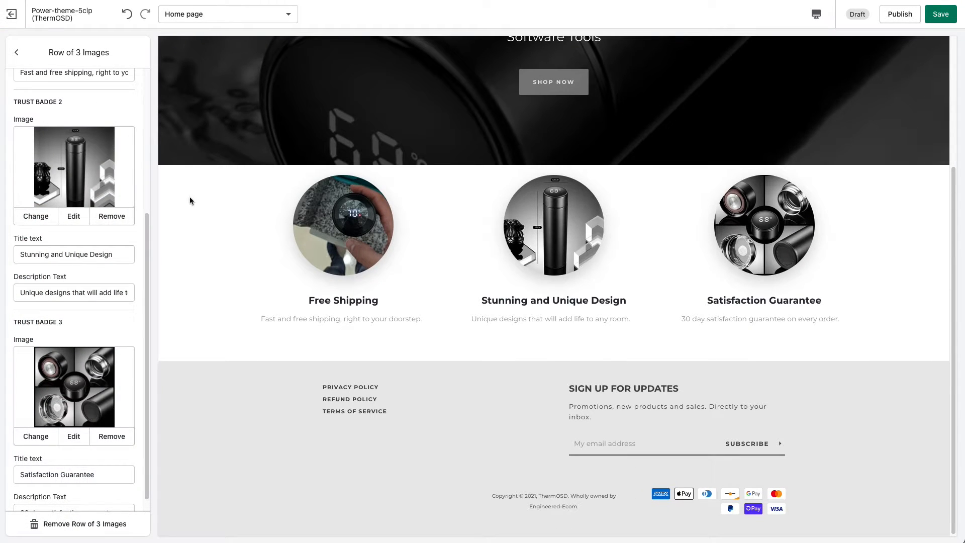
Extend Trust Badge 3's title text to "Satisfaction Guarantee!!!!!!!!!".
scroll(128, 415, "down", 1)
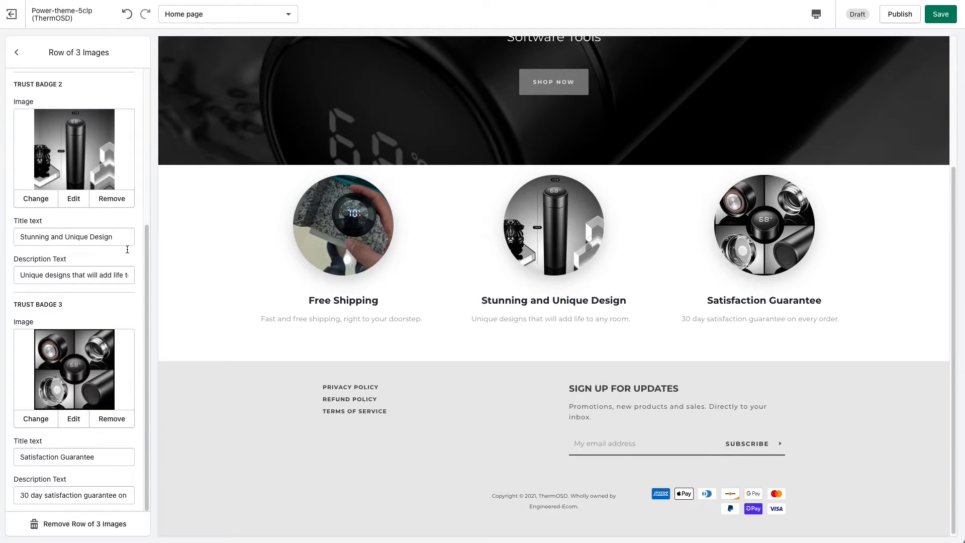
left_click_drag(96, 456, 13, 456)
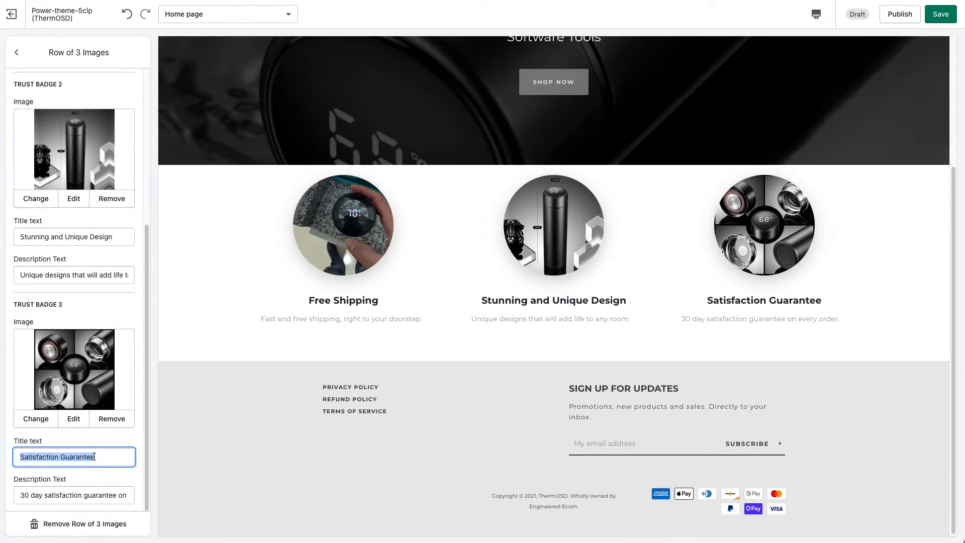
left_click(109, 455)
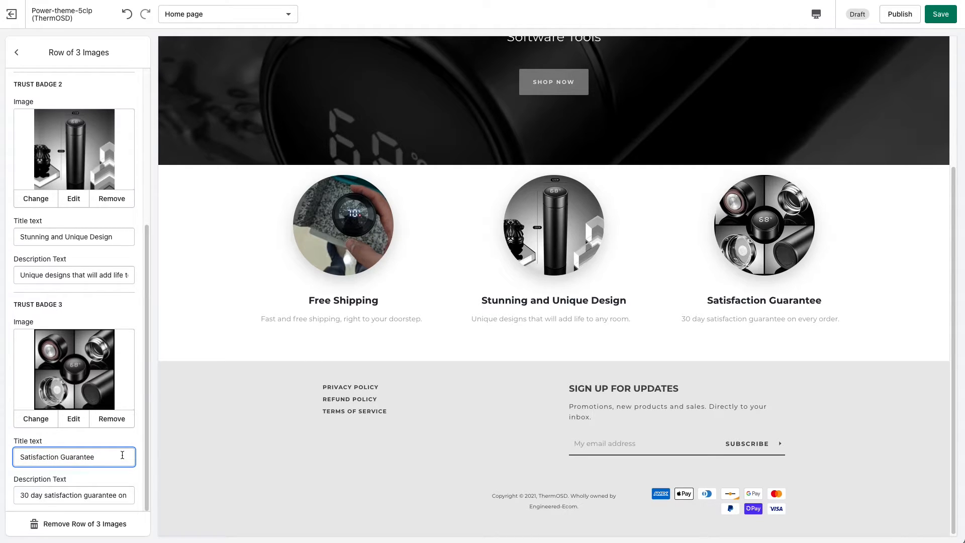
type("!!!!!!!!!")
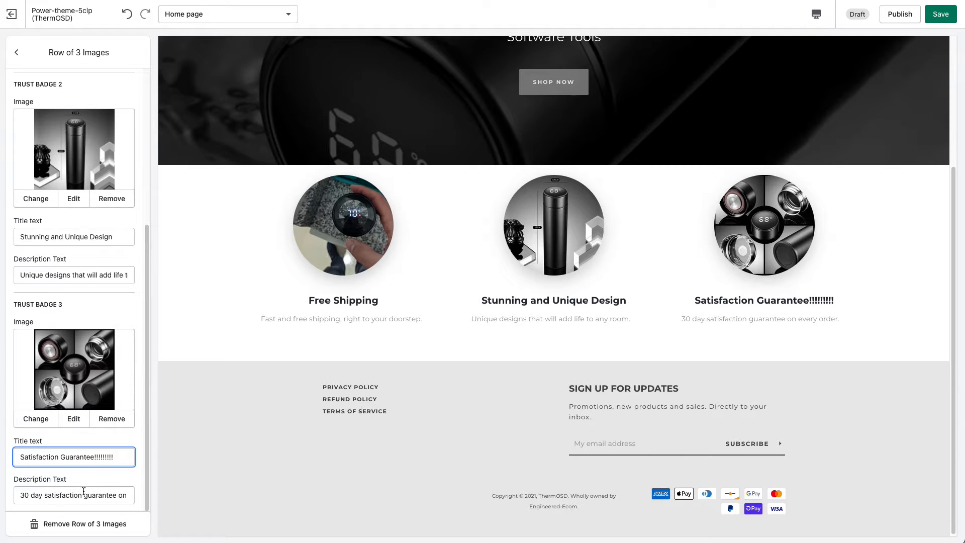
Add a second Row of 3 Images block to the section and remove it again.
left_click(17, 52)
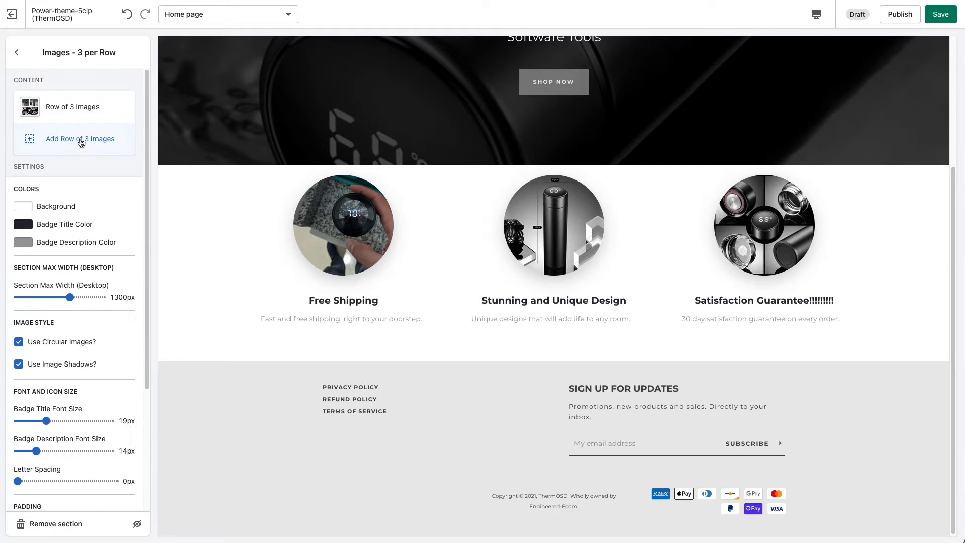
left_click(80, 141)
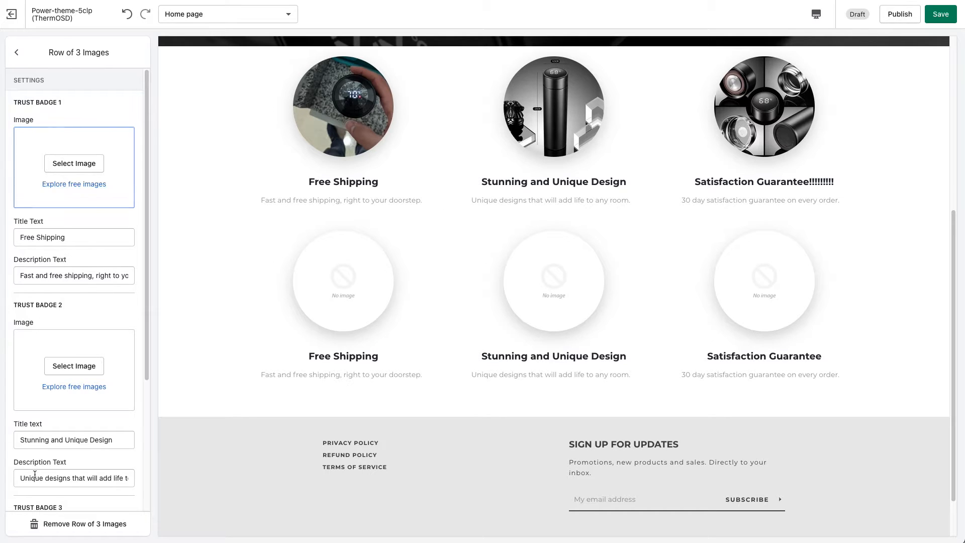
left_click(67, 524)
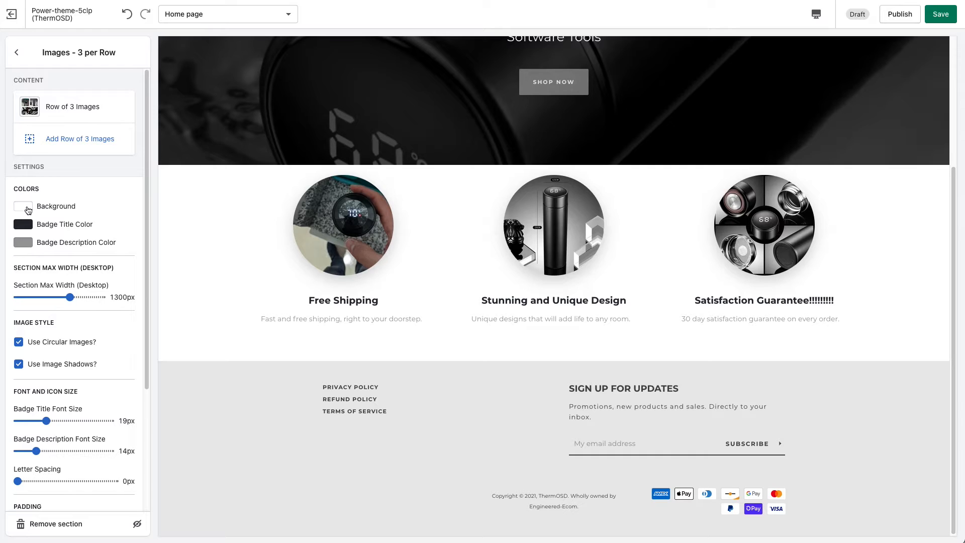
Try a grey #919191 background color for the image section and change it back to white.
triple_click(310, 296)
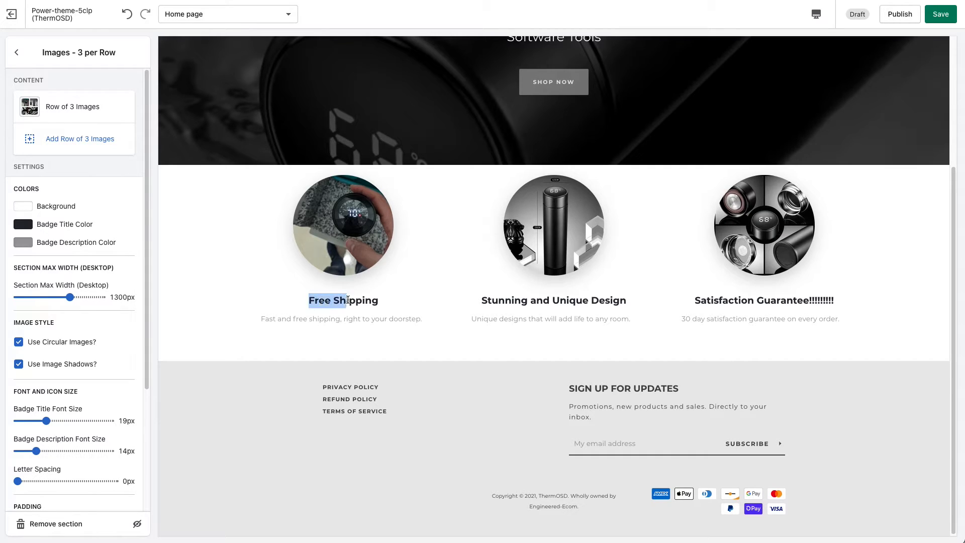
left_click_drag(307, 319, 395, 320)
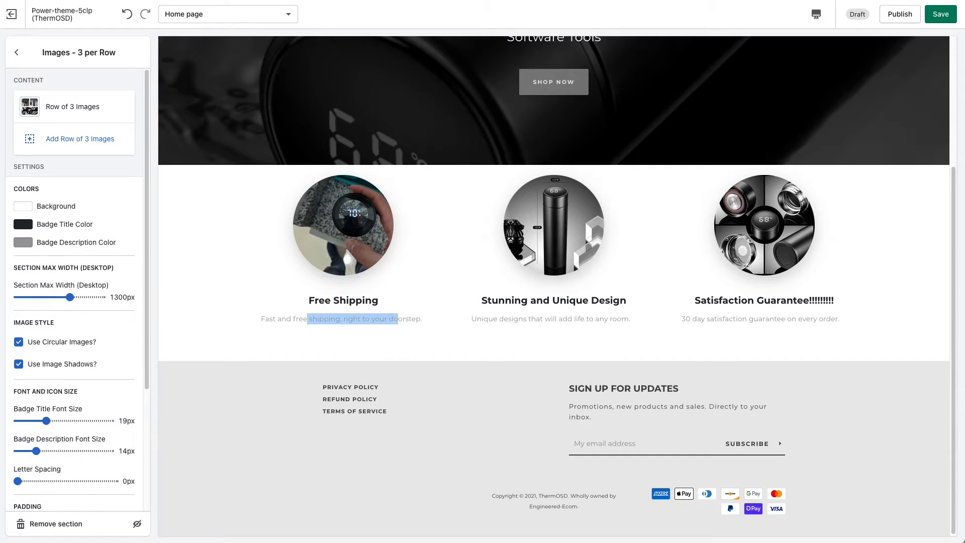
left_click(23, 207)
left_click(33, 244)
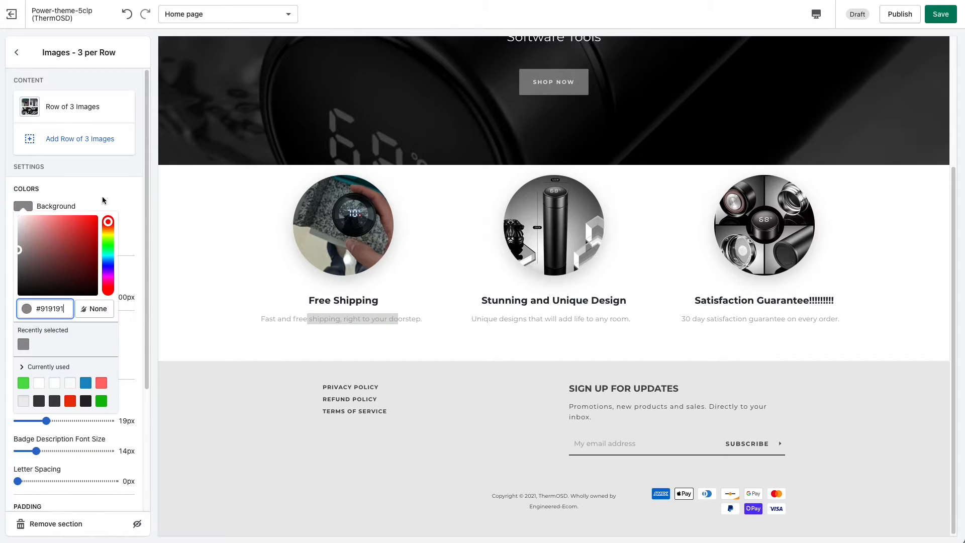
left_click(106, 200)
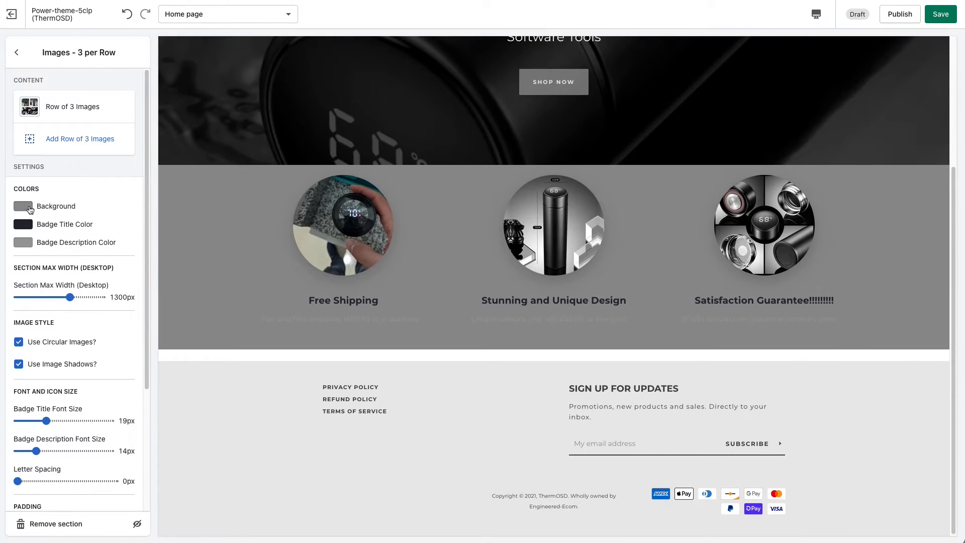
left_click(24, 206)
left_click_drag(33, 240, 2, 212)
left_click(111, 195)
Try desktop section max widths of 1000px and 1100px, and settle on 1200px.
scroll(146, 242, "down", 3)
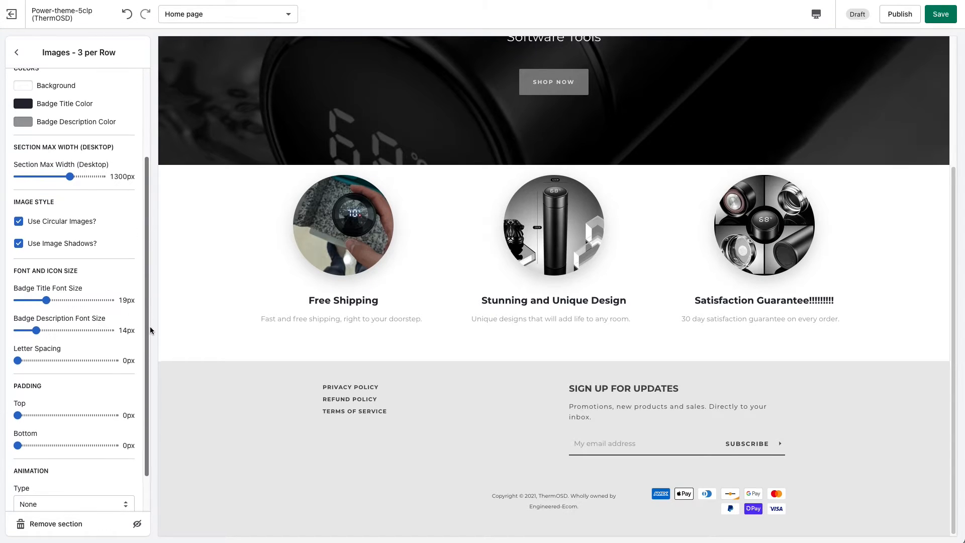
left_click_drag(52, 176, 39, 176)
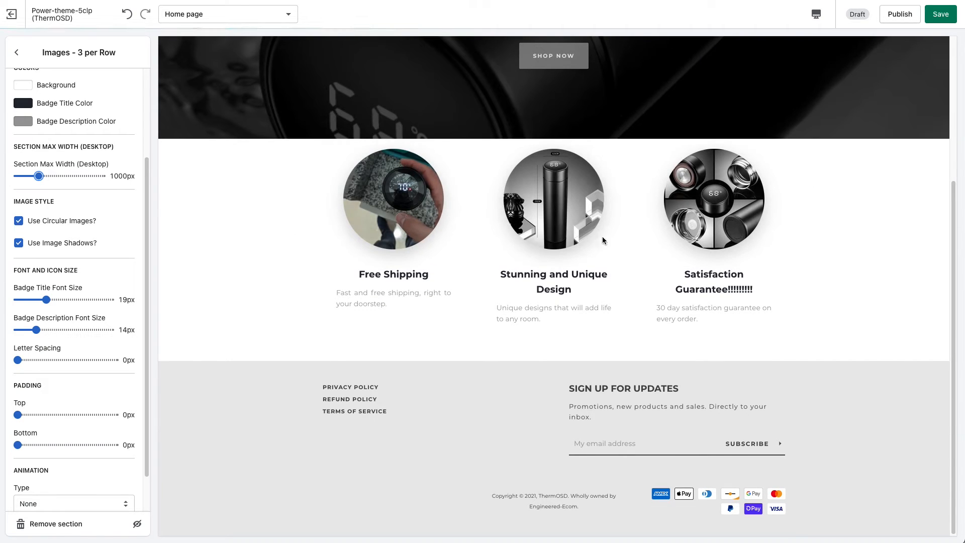
scroll(70, 191, "up", 1)
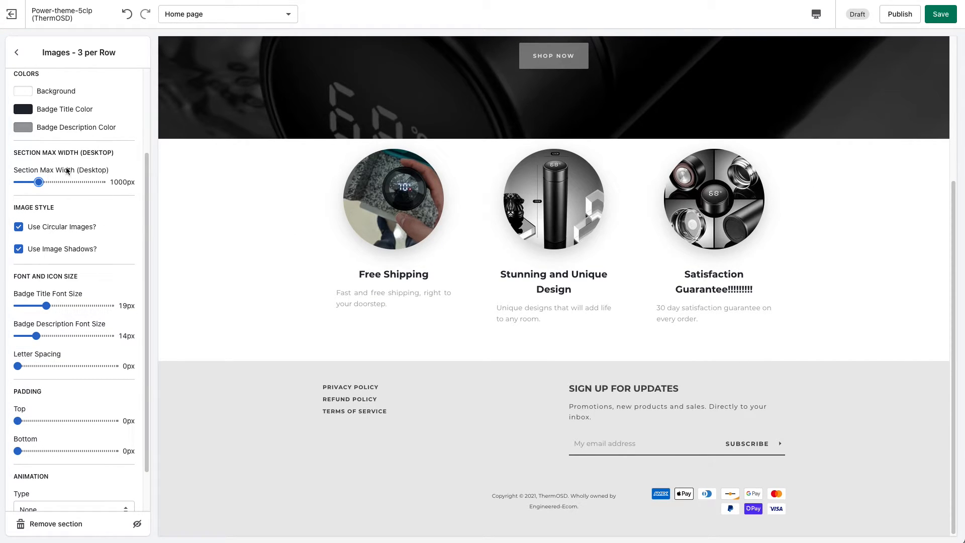
scroll(65, 182, "up", 1)
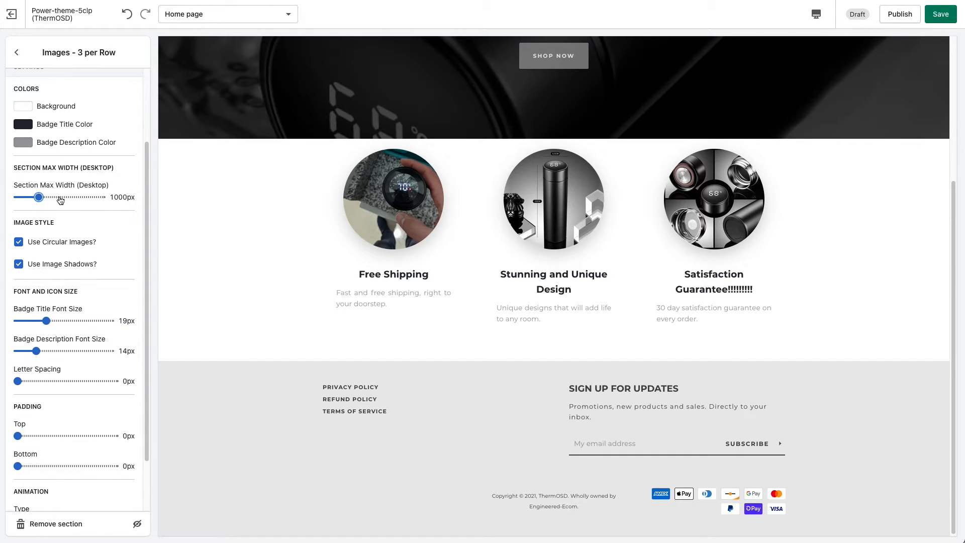
left_click_drag(39, 197, 49, 197)
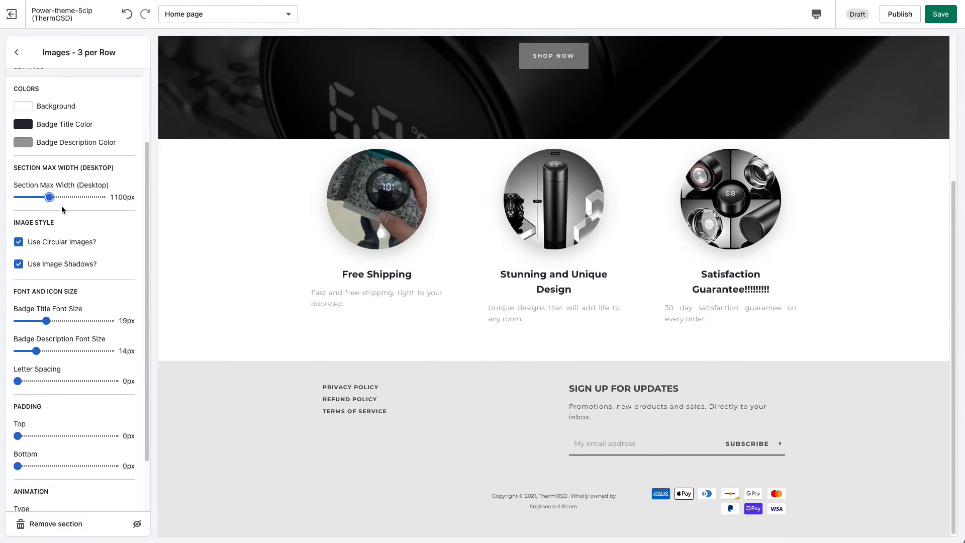
scroll(60, 230, "up", 1)
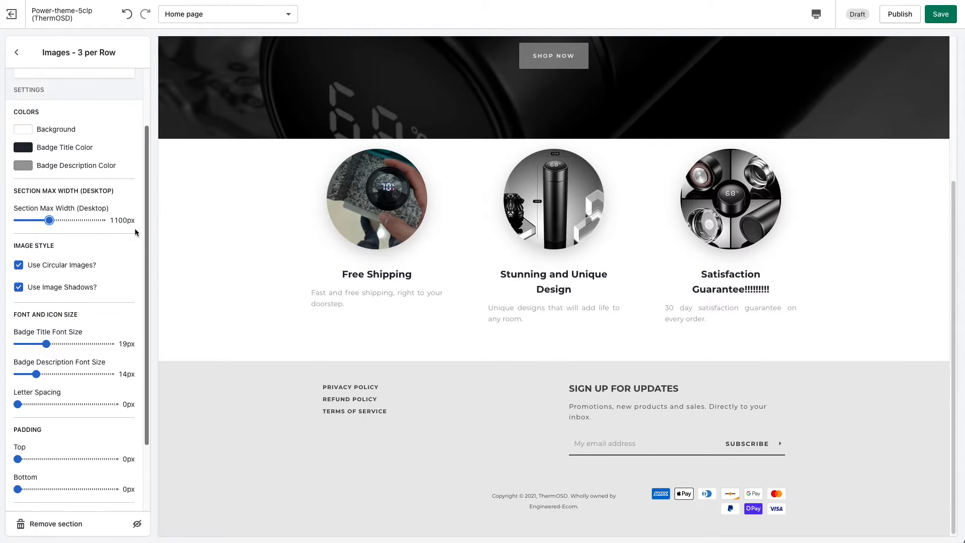
left_click_drag(48, 220, 58, 220)
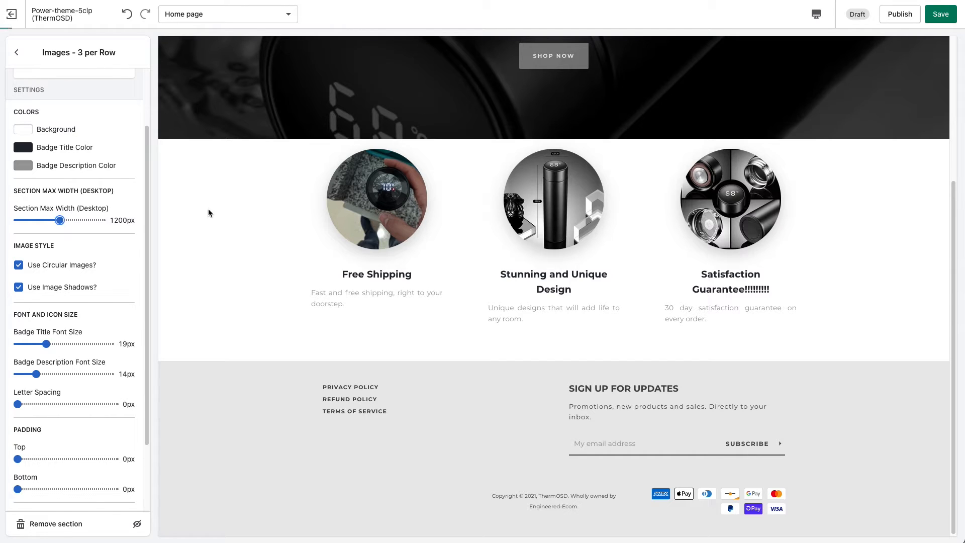
scroll(207, 278, "up", 1)
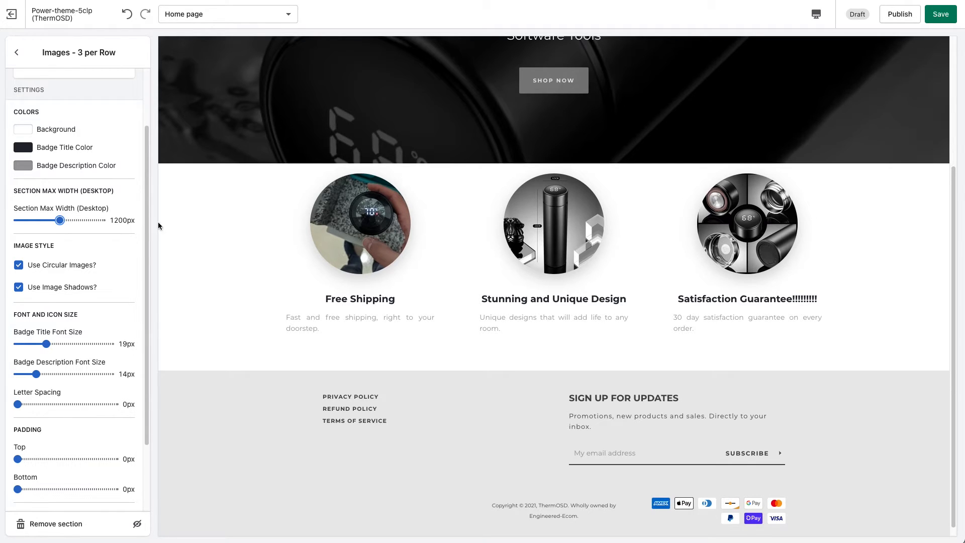
Turn off circular images in the section's image style.
scroll(101, 226, "down", 1)
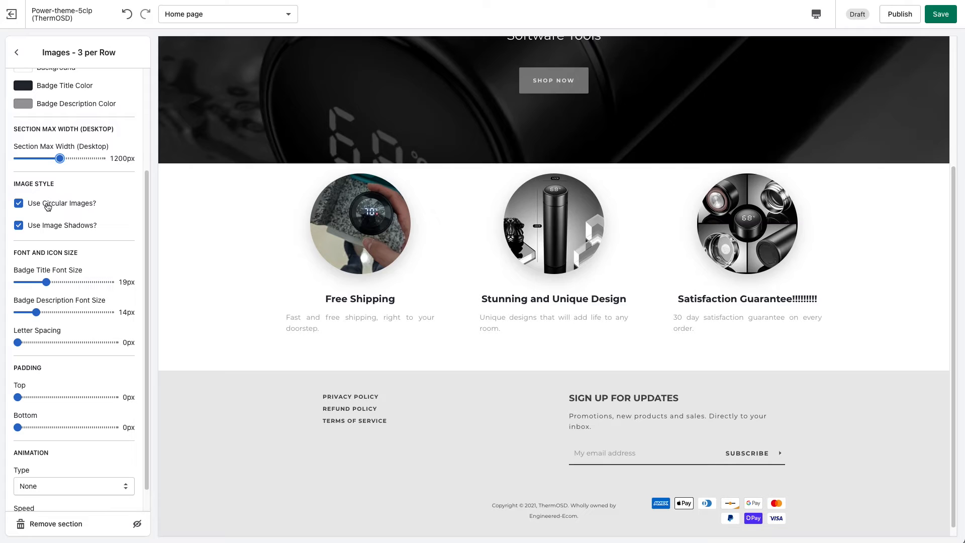
left_click(18, 203)
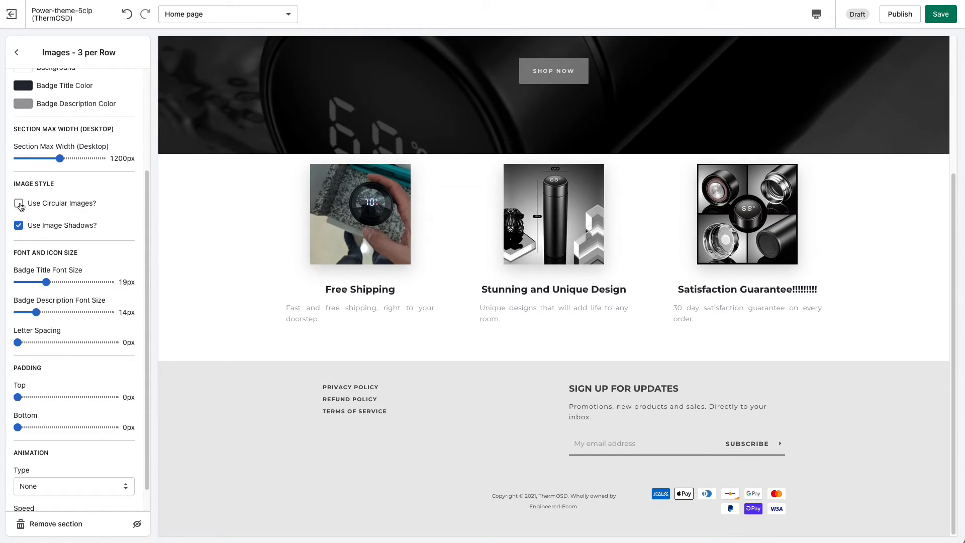
Enable circular images together with image shadows in the section's image style.
left_click(18, 203)
left_click(18, 225)
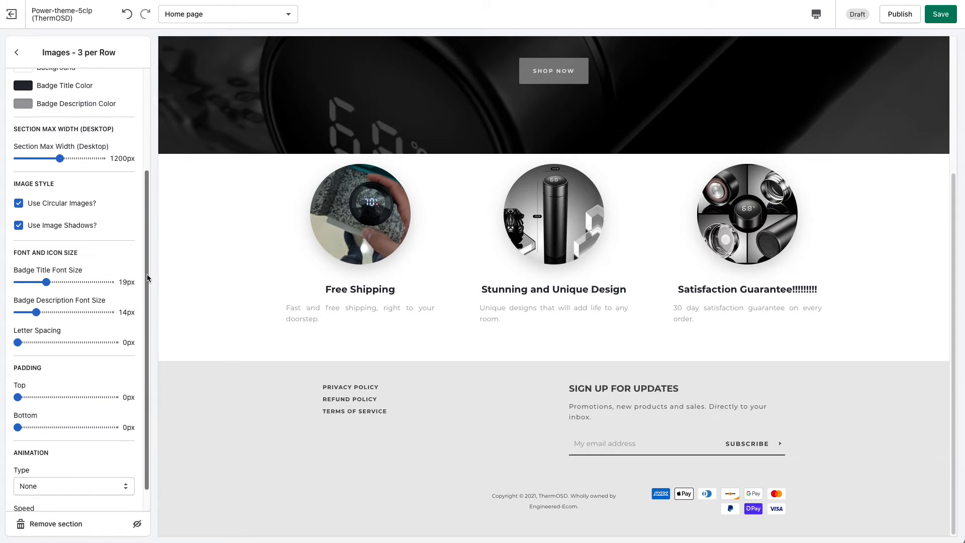
Set both the badge title font size and the badge description font size to 26px.
scroll(108, 286, "down", 1)
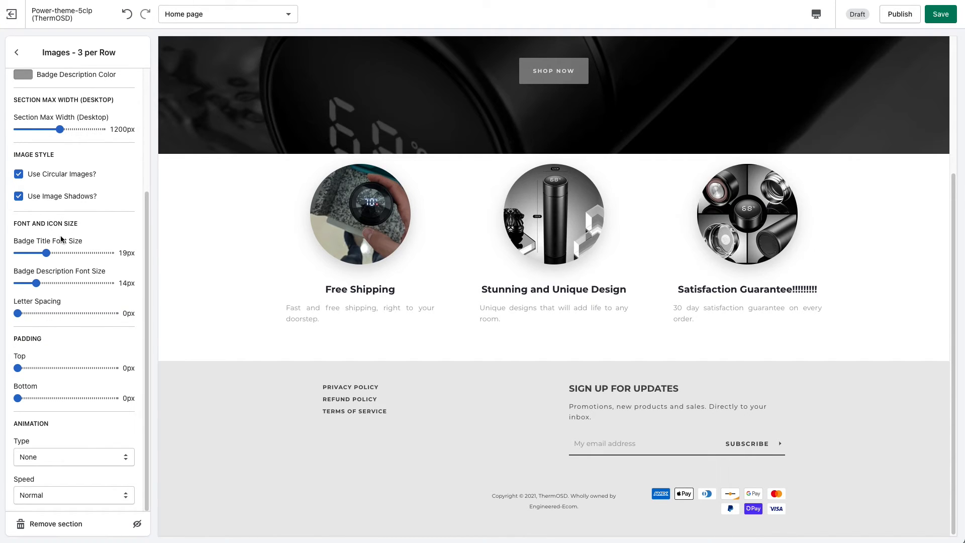
left_click_drag(46, 253, 61, 253)
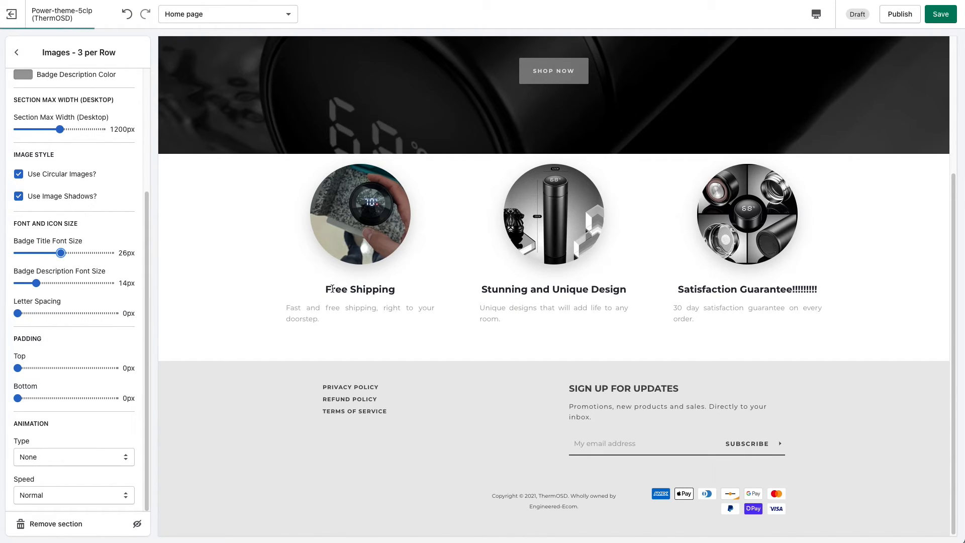
left_click_drag(37, 283, 61, 283)
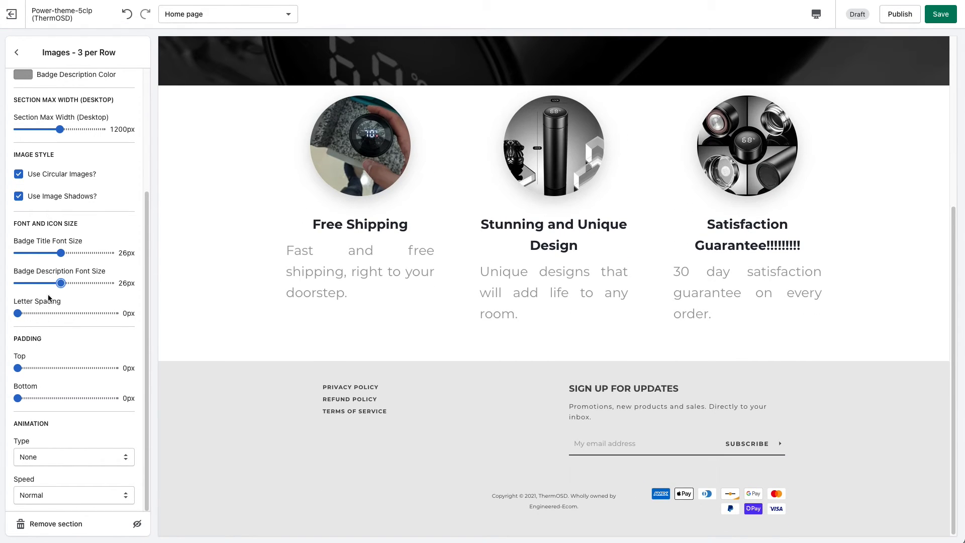
Try a letter spacing of 2px for the badge text and set it back to 0px.
left_click_drag(19, 314, 53, 310)
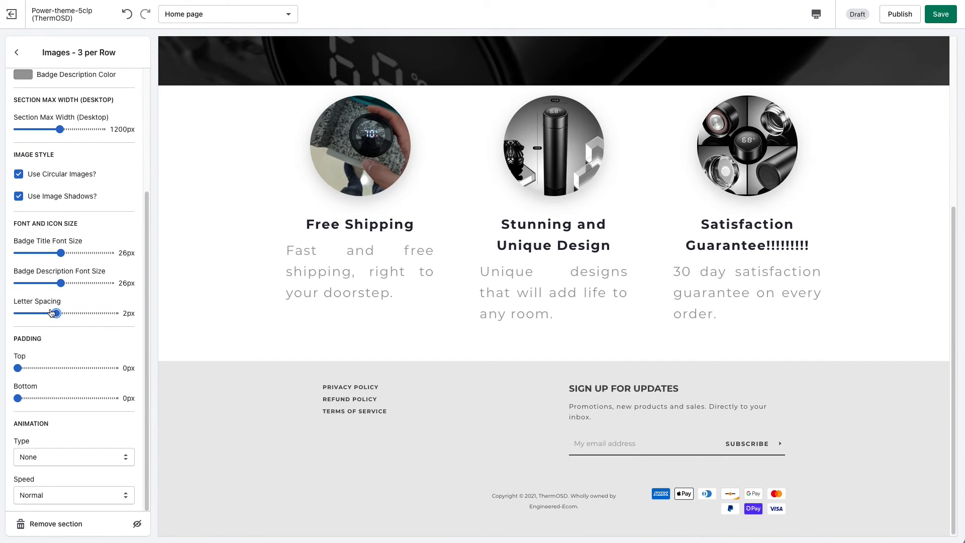
left_click_drag(52, 313, 18, 313)
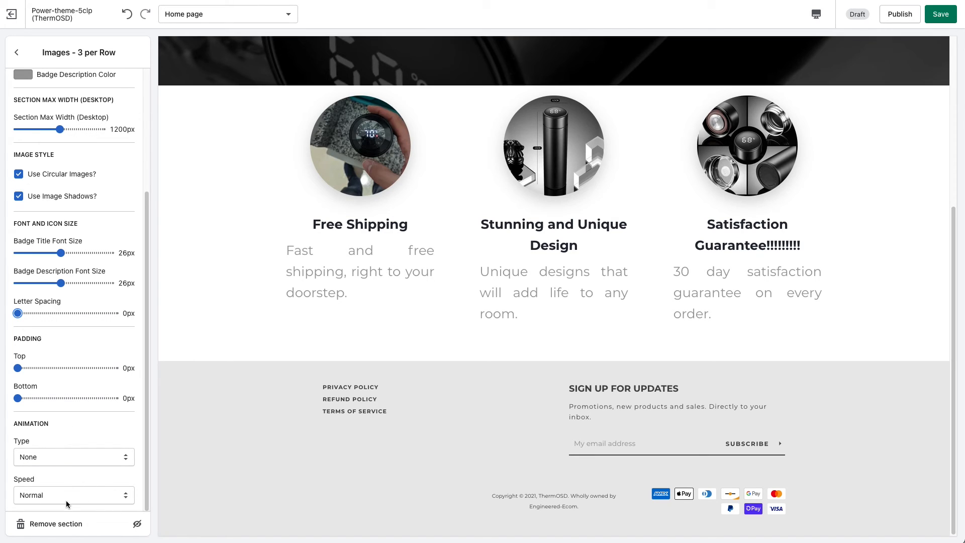
scroll(142, 406, "up", 4)
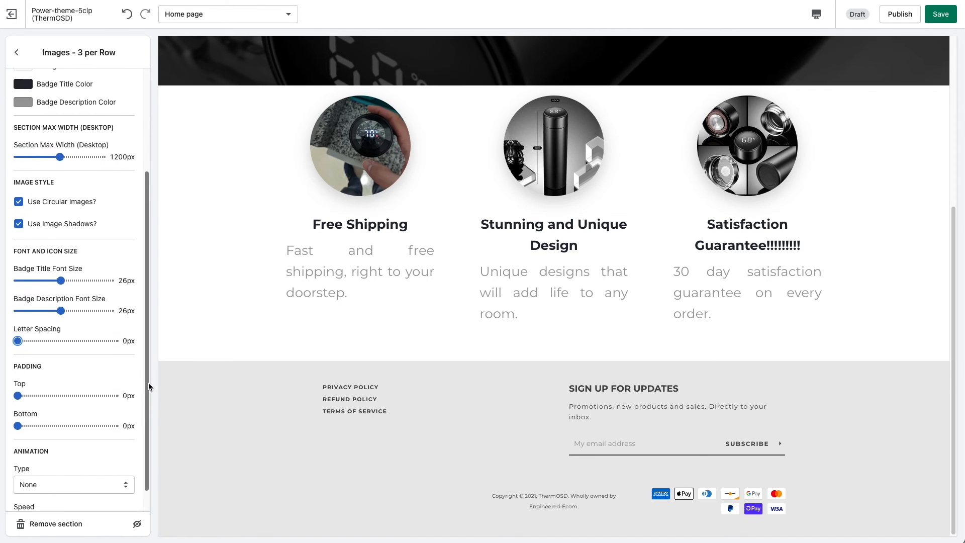